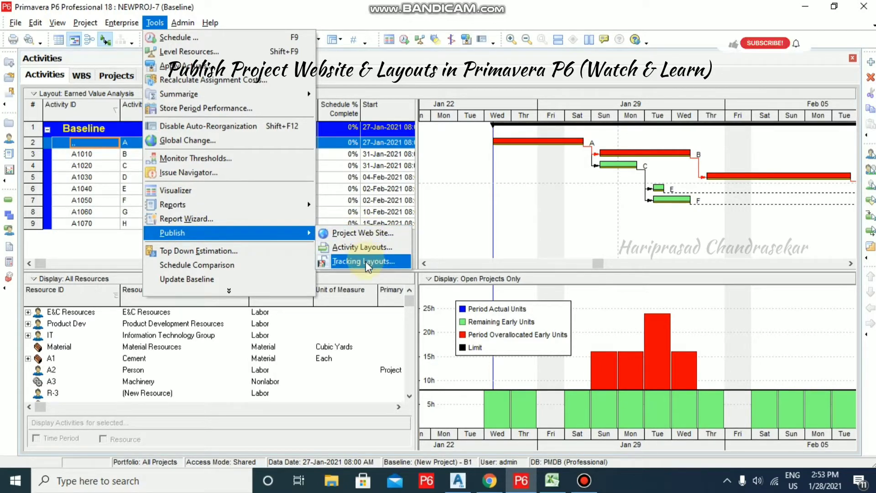
# Start publishing the project web site, naming it Project A and giving it the description XYZ
pyautogui.click(365, 234)
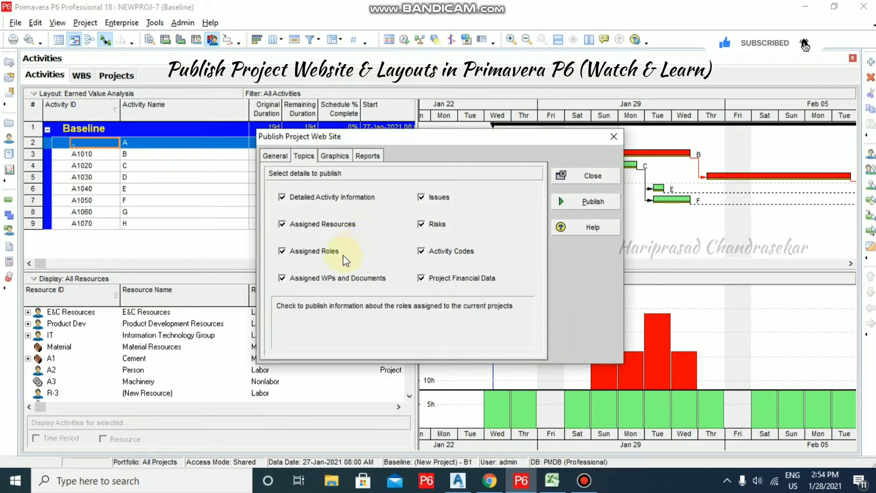
pyautogui.click(276, 156)
pyautogui.click(299, 187)
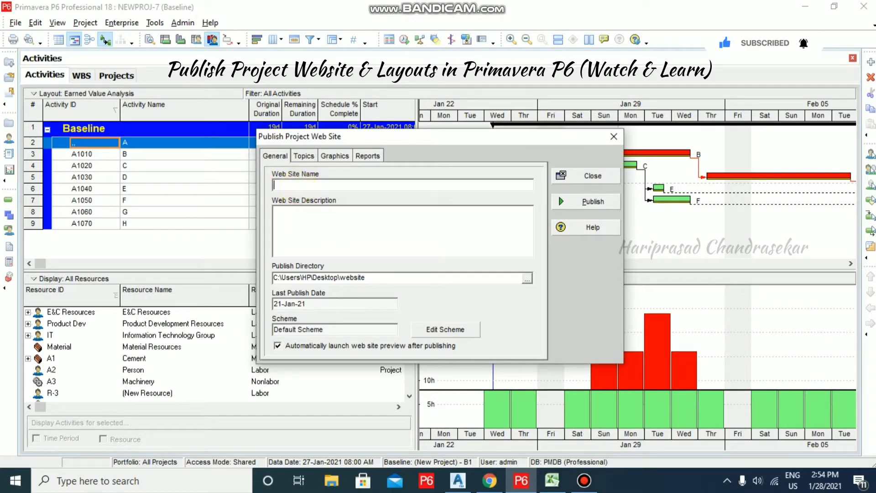
pyautogui.write('Project')
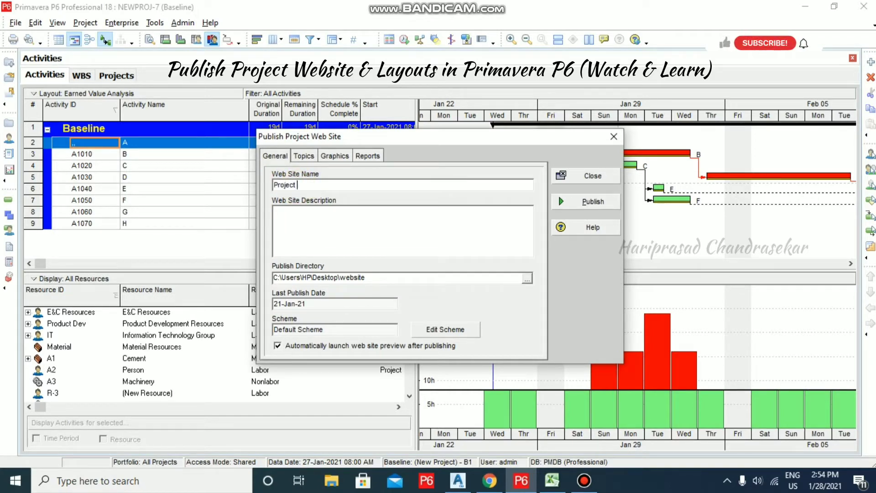
pyautogui.write(' A')
pyautogui.click(346, 219)
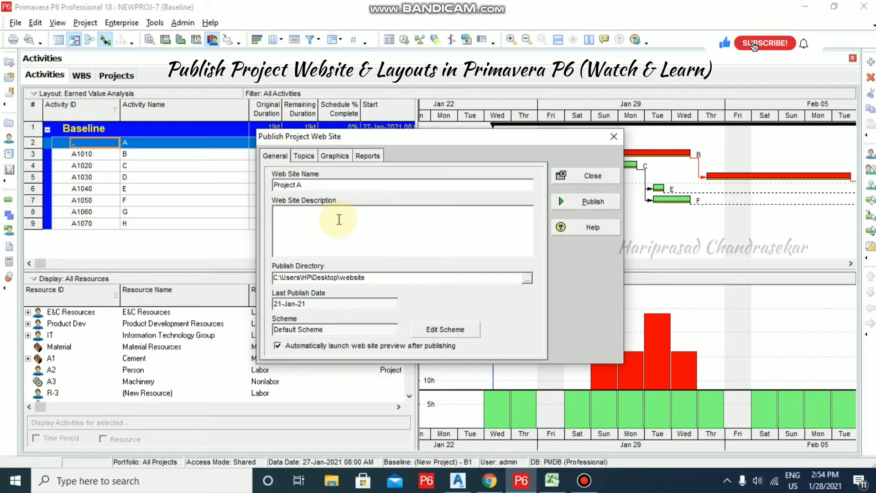
pyautogui.write('XYZ')
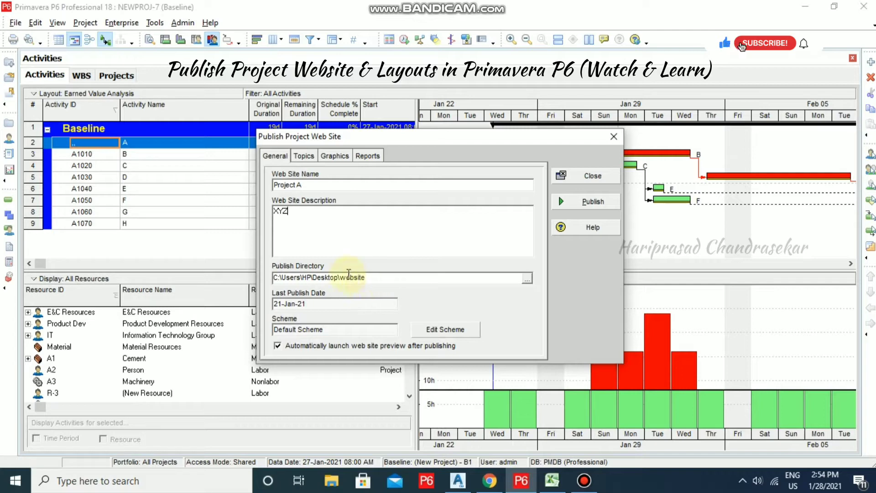
# Check the publish directory selection and the Default Scheme's splash and main form display properties without changing them
pyautogui.click(527, 278)
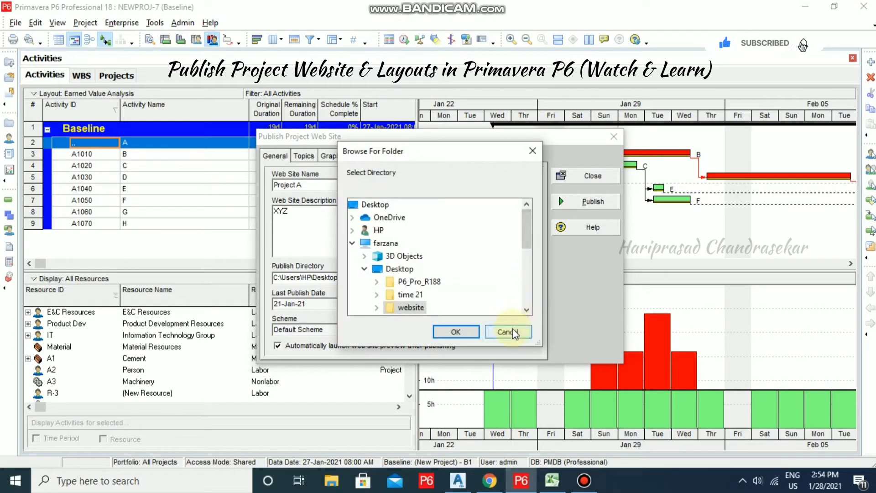
pyautogui.click(513, 329)
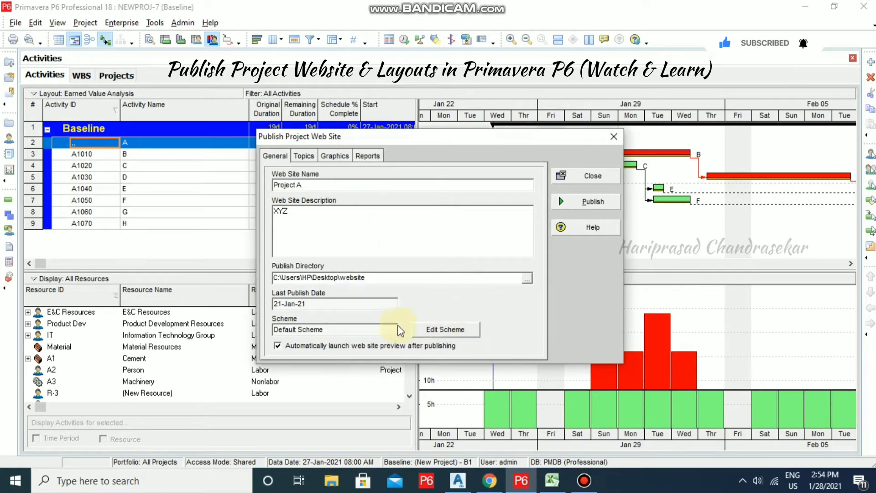
pyautogui.click(449, 328)
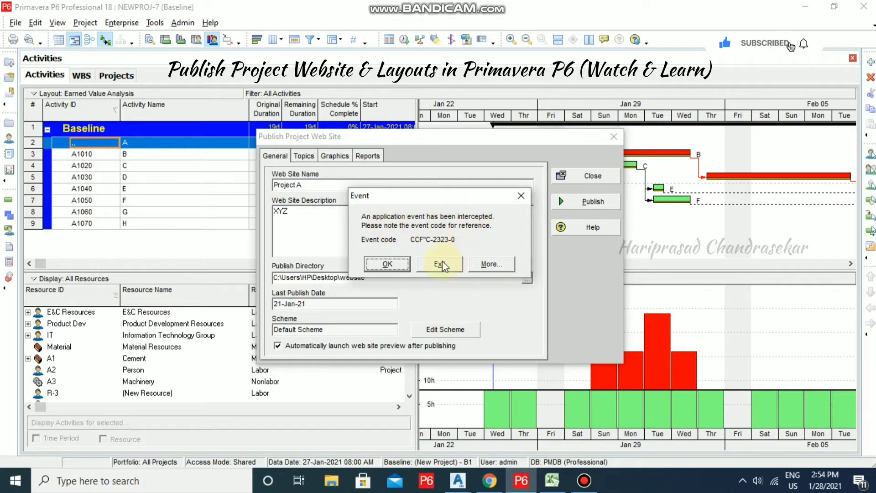
pyautogui.click(387, 264)
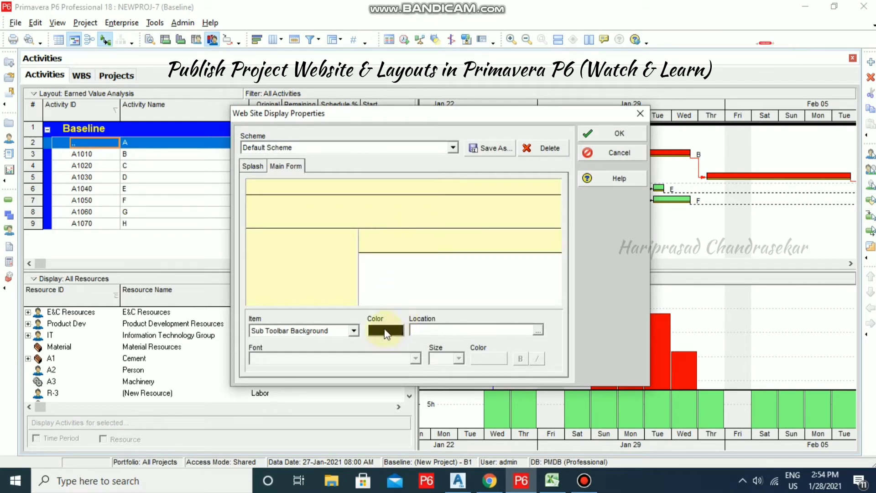
pyautogui.click(259, 166)
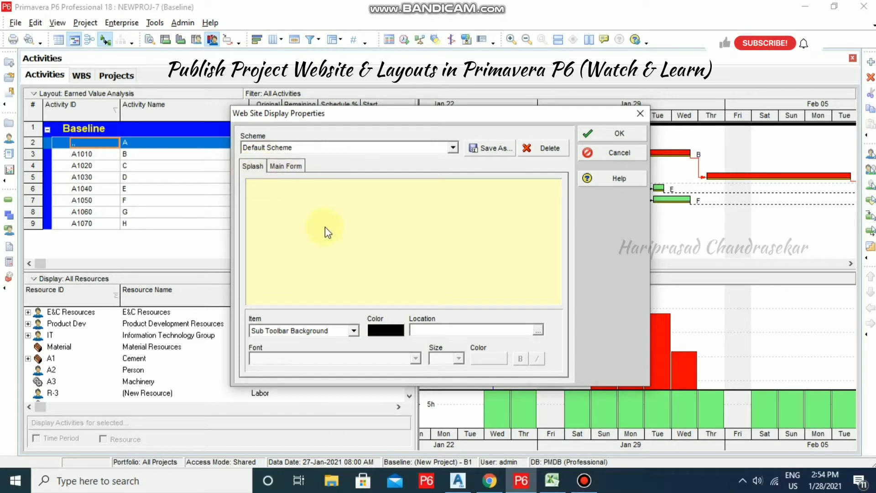
pyautogui.click(287, 166)
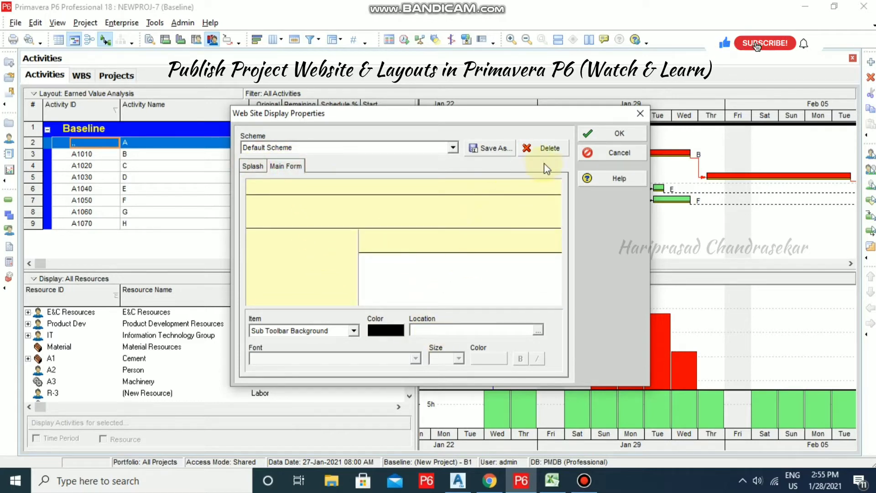
pyautogui.click(453, 148)
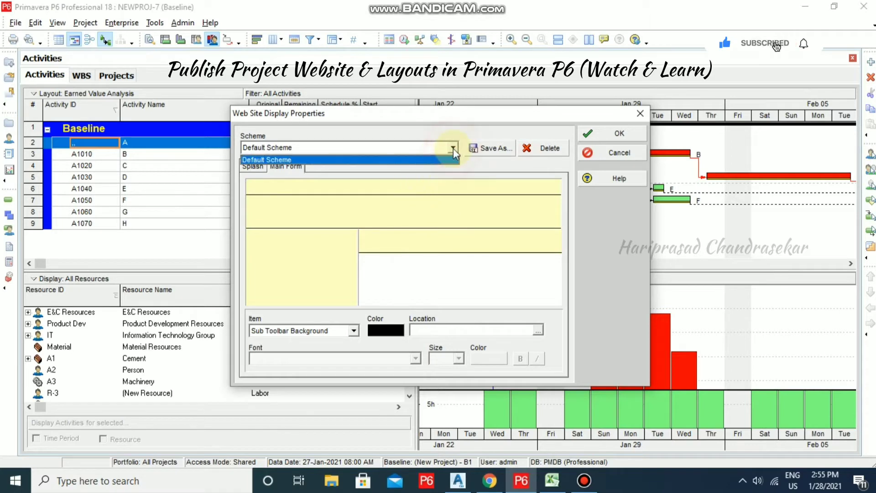
pyautogui.click(454, 147)
pyautogui.click(608, 153)
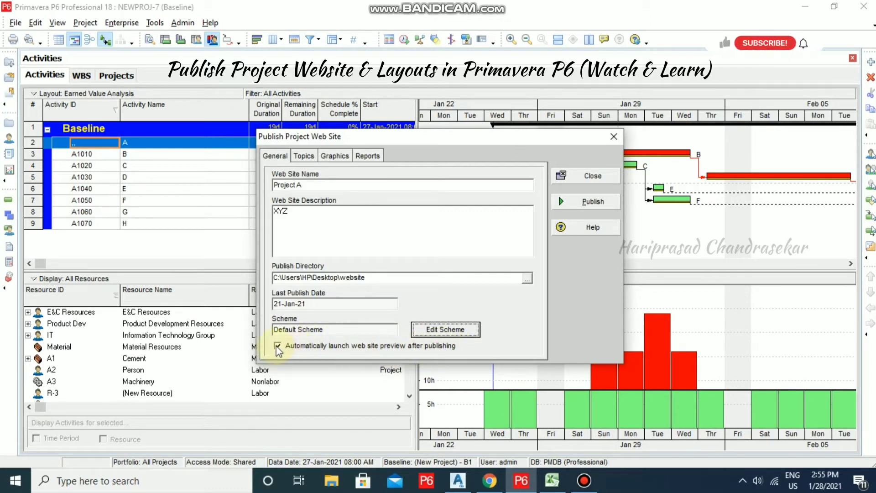
# Review the topics, activity and tracking layouts, and reports selected for the web site, including the reports available to add
pyautogui.click(306, 157)
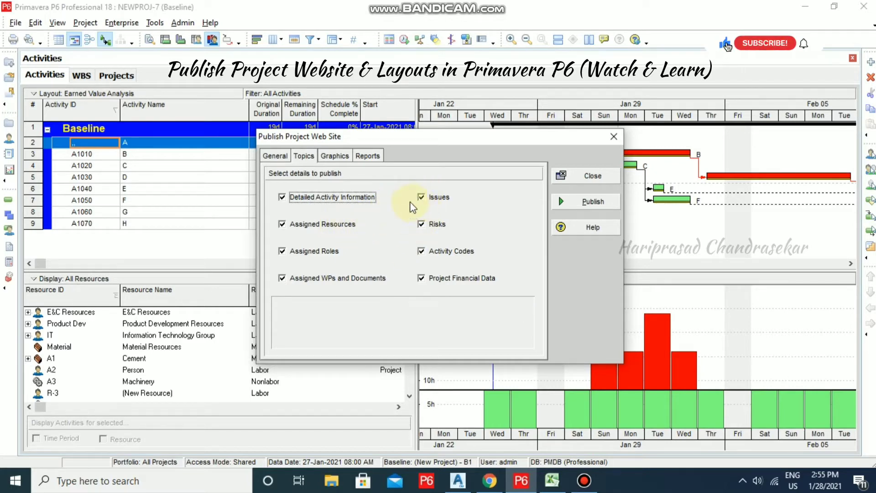
pyautogui.click(336, 157)
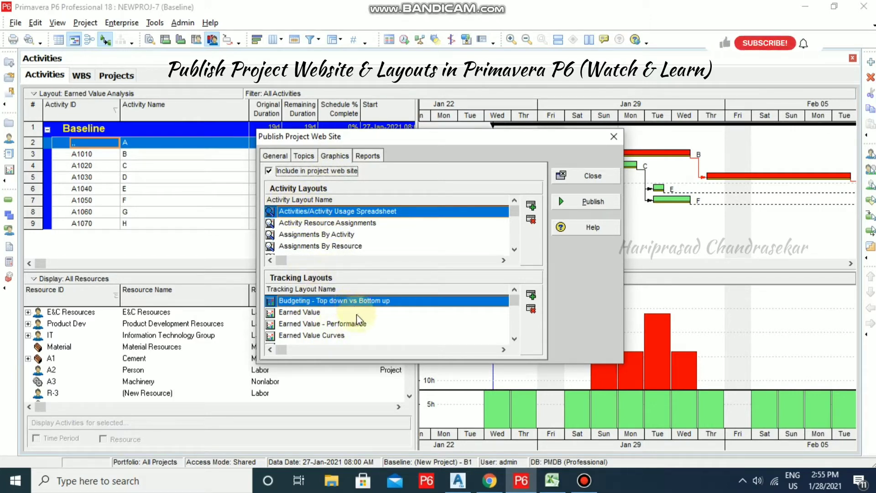
pyautogui.click(368, 156)
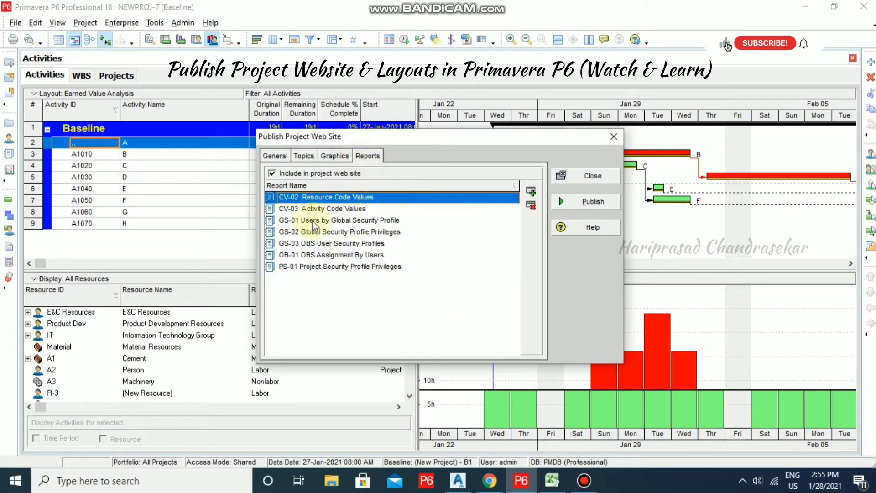
pyautogui.click(530, 191)
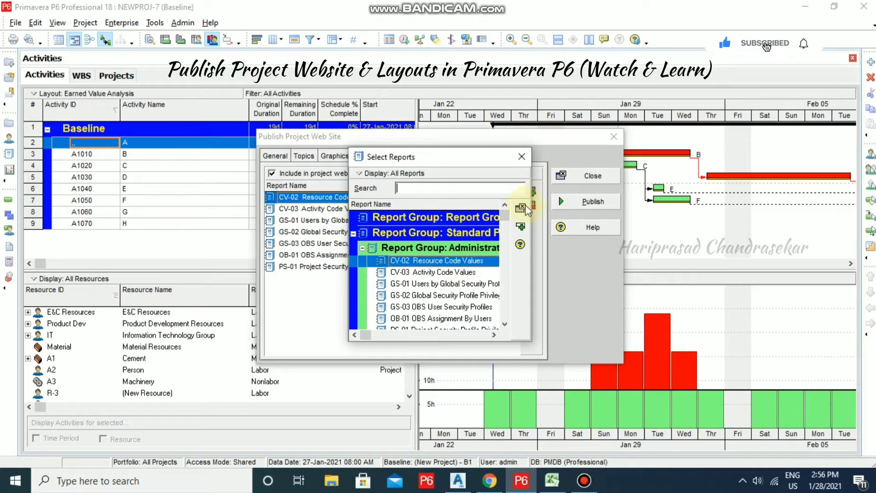
pyautogui.click(524, 157)
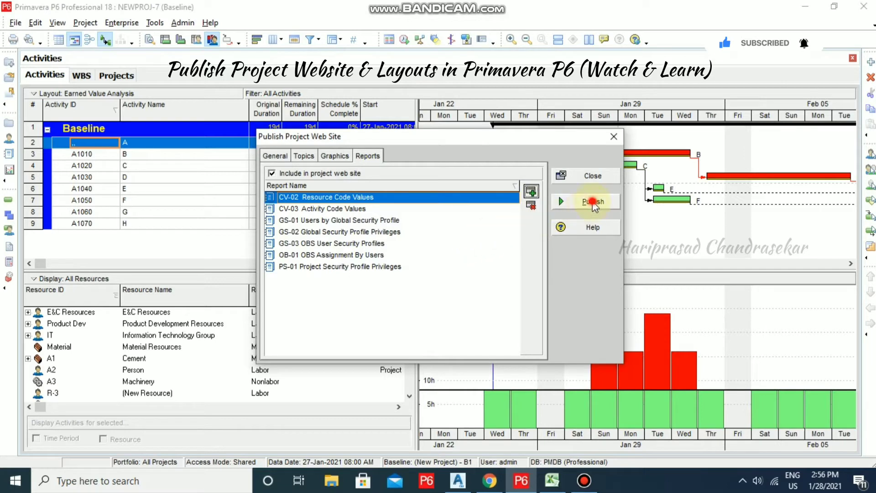
# Publish the project web site to the website folder on the desktop, allowing its existing files to be deleted
pyautogui.click(593, 202)
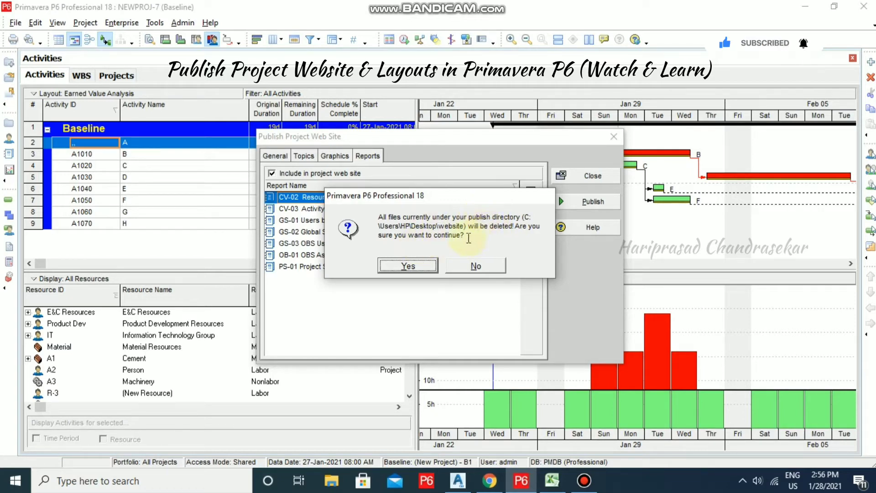
pyautogui.click(422, 262)
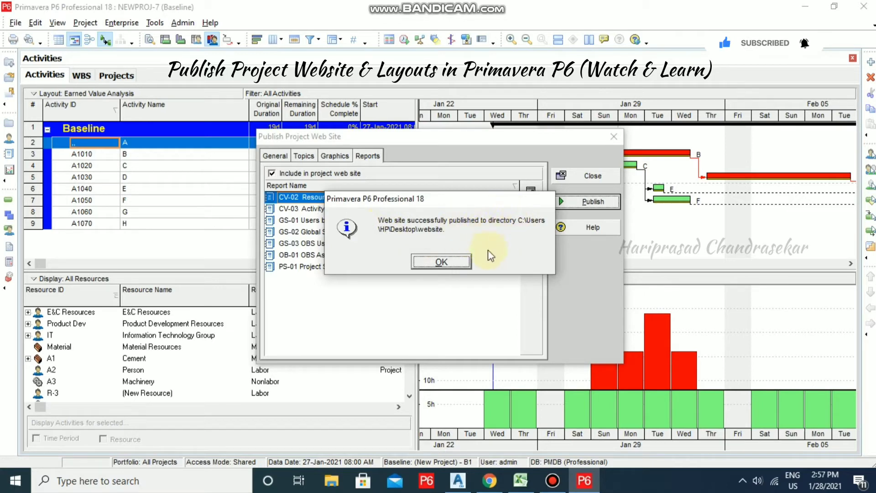
pyautogui.click(459, 269)
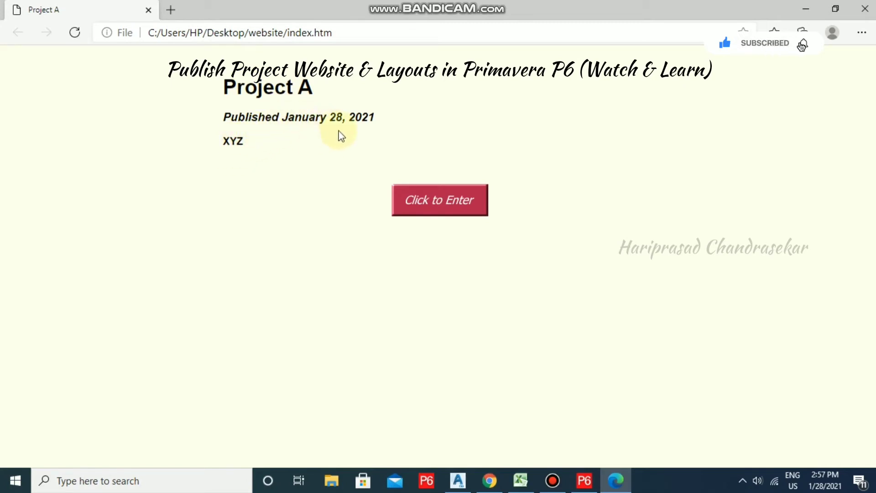
# Enter the published site and examine its Assignments By Resource, Earned Value Curves and Project Costs views
pyautogui.click(466, 208)
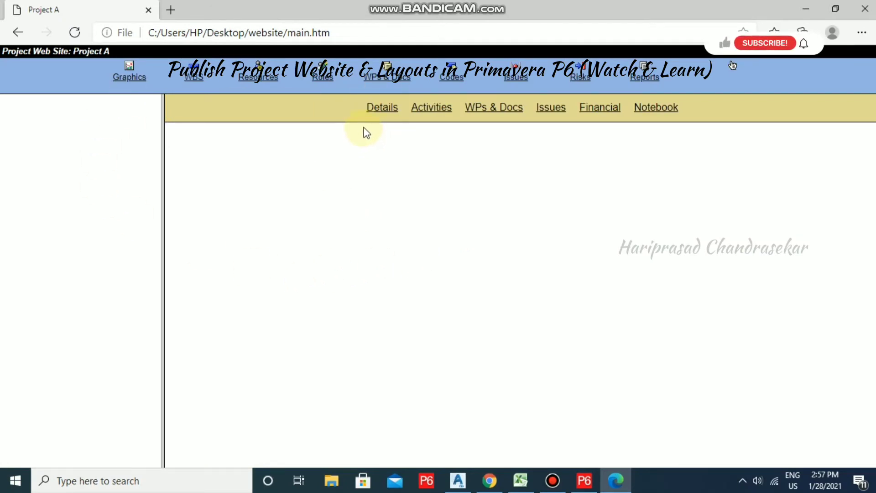
pyautogui.click(130, 78)
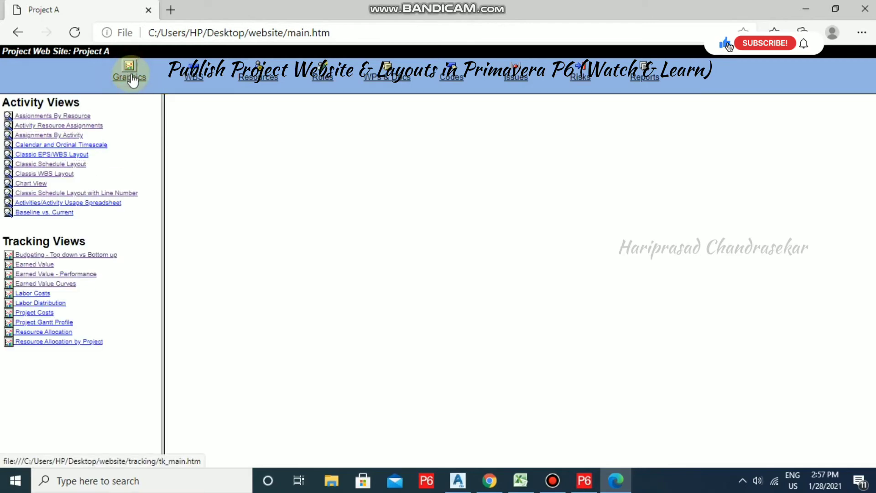
pyautogui.click(65, 117)
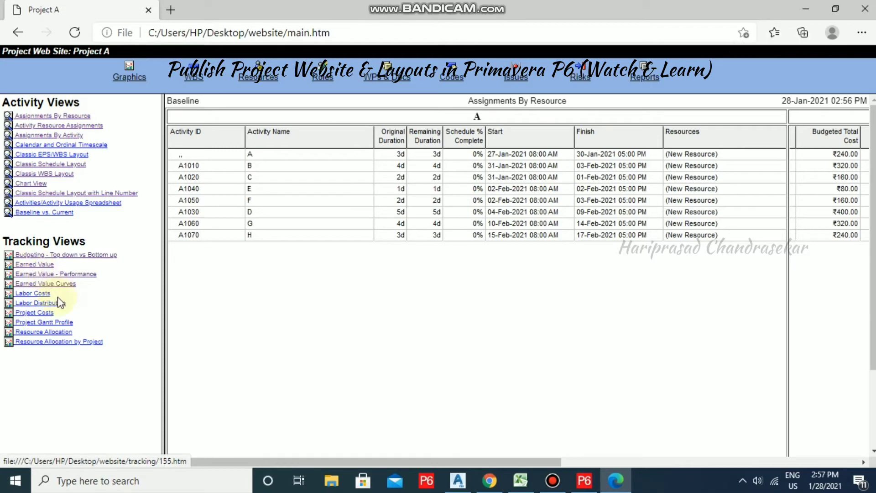
pyautogui.click(52, 284)
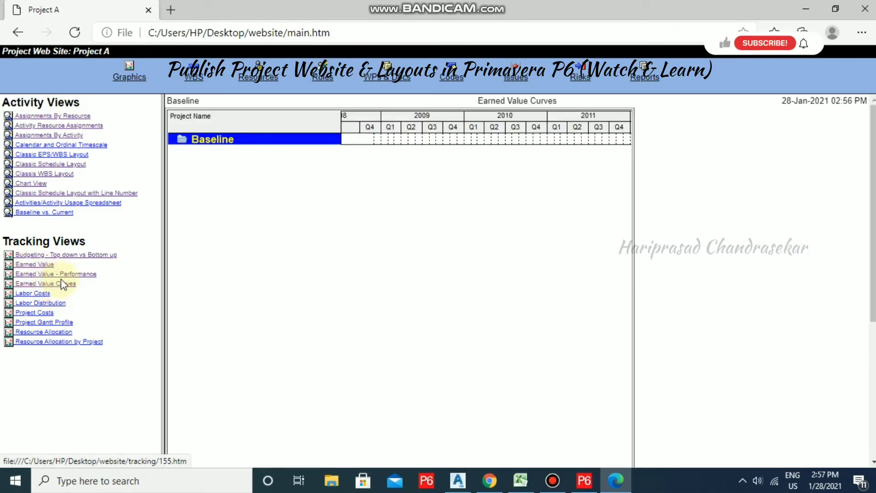
pyautogui.click(46, 313)
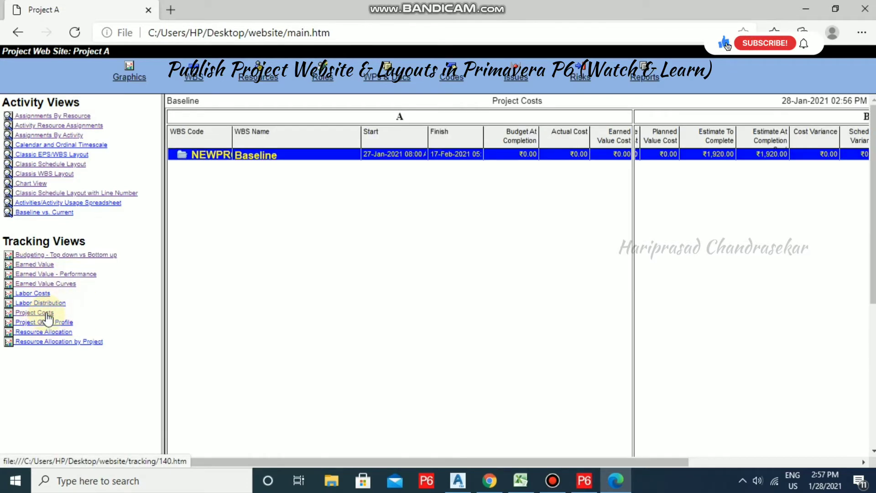
pyautogui.click(634, 461)
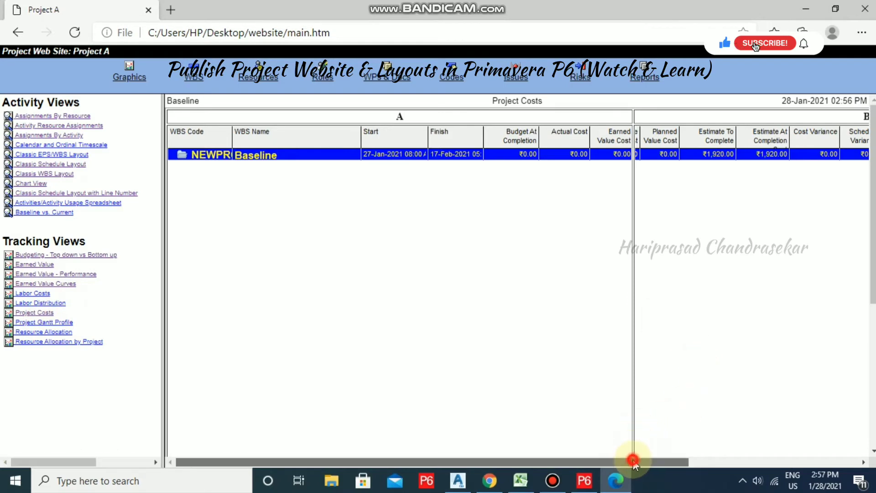
pyautogui.moveTo(634, 461); pyautogui.dragTo(807, 423)
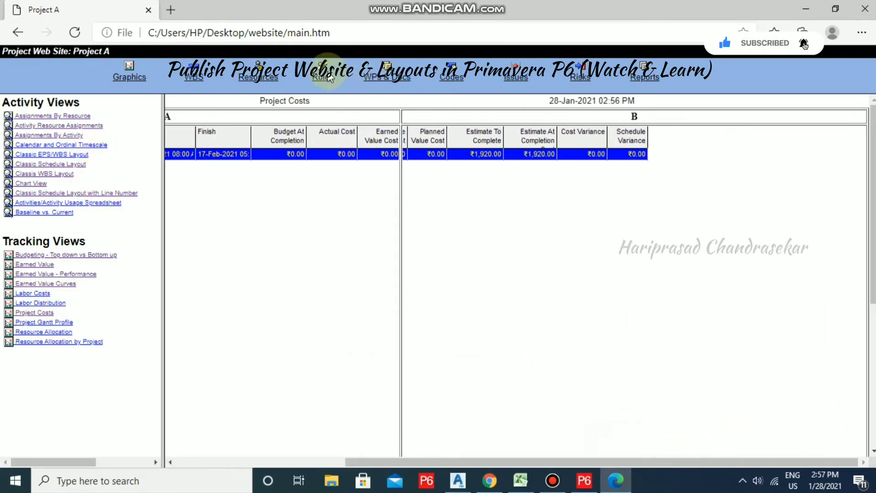
# Check the published site's pages for project resources, roles, and work products and documents
pyautogui.click(258, 74)
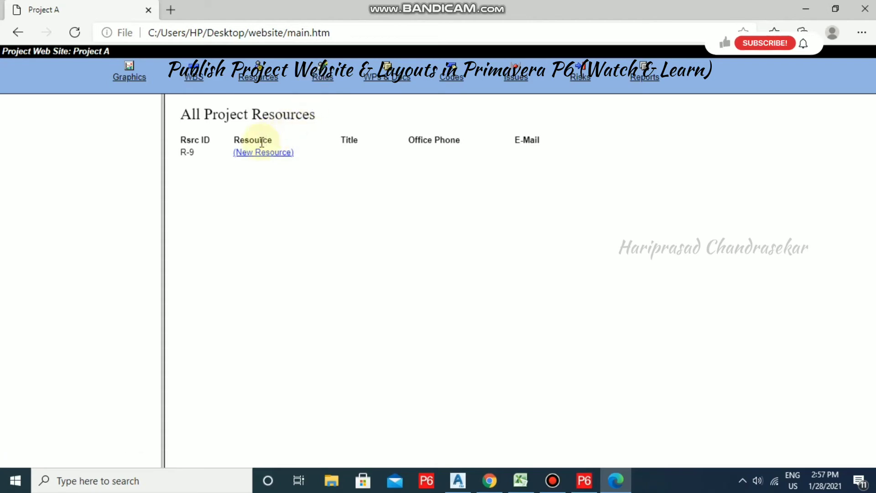
pyautogui.click(322, 81)
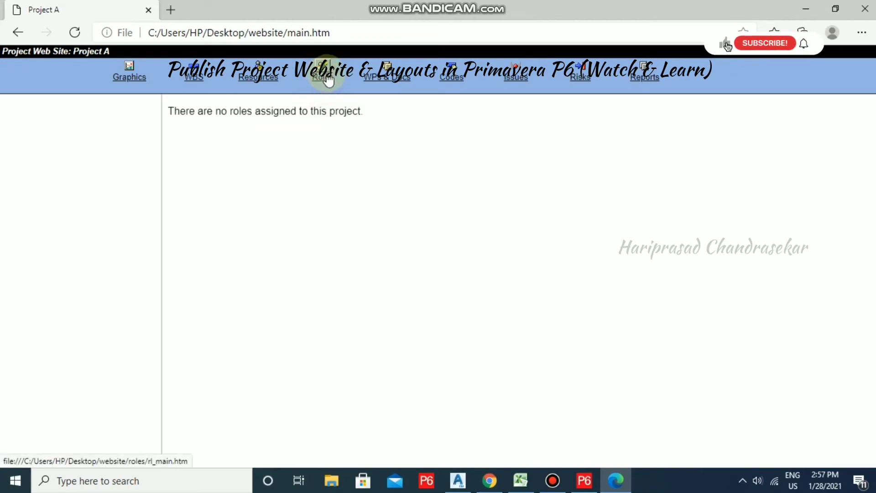
pyautogui.click(395, 86)
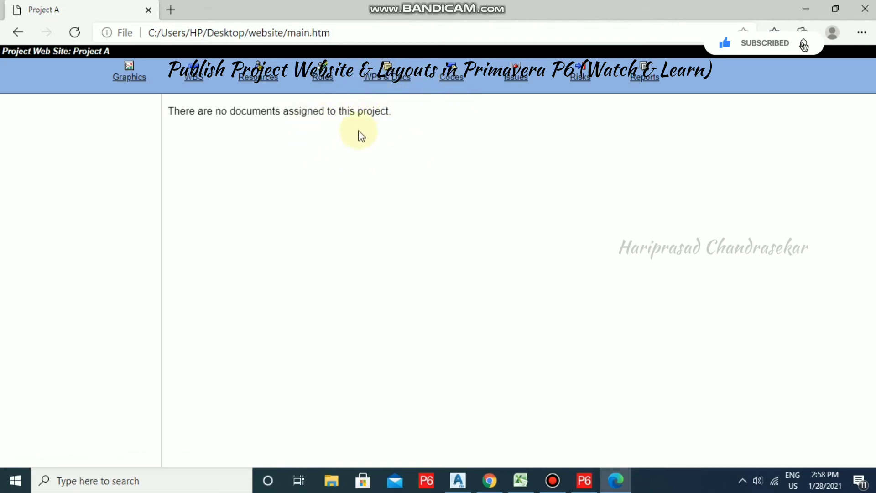
# Read through the CV-02 Resource Code Values report on the published site
pyautogui.click(648, 85)
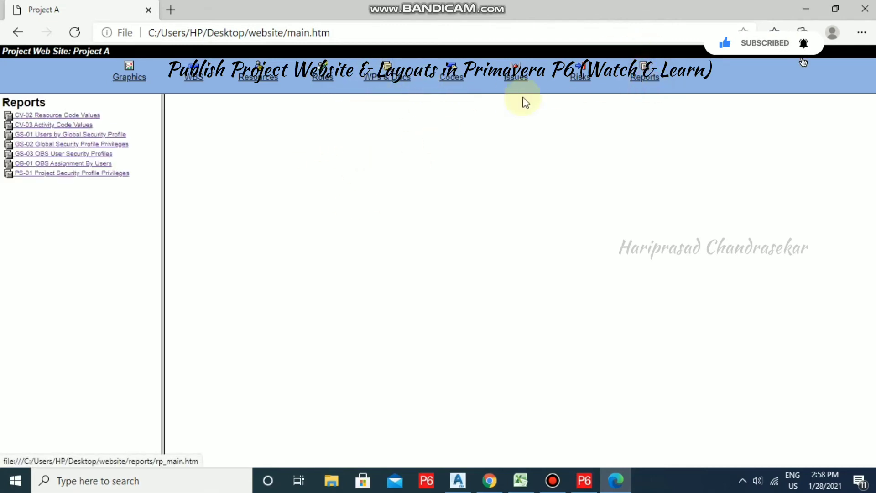
pyautogui.click(81, 116)
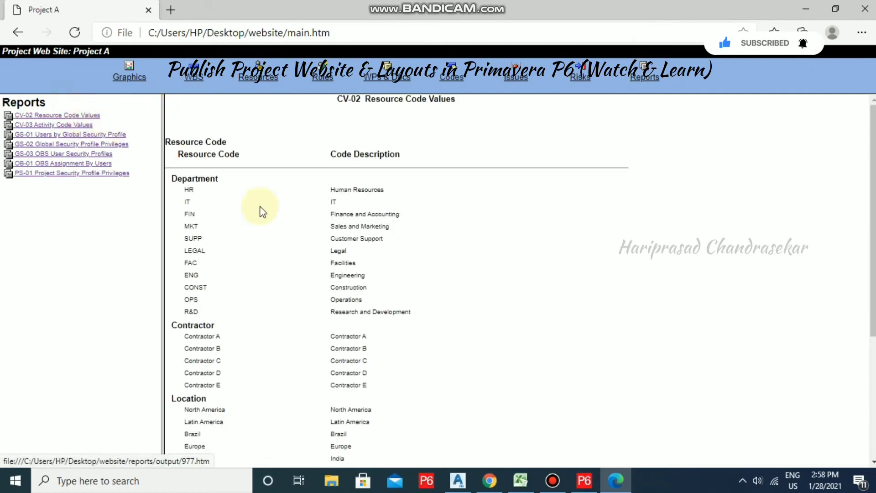
pyautogui.scroll(-4, 367, 177)
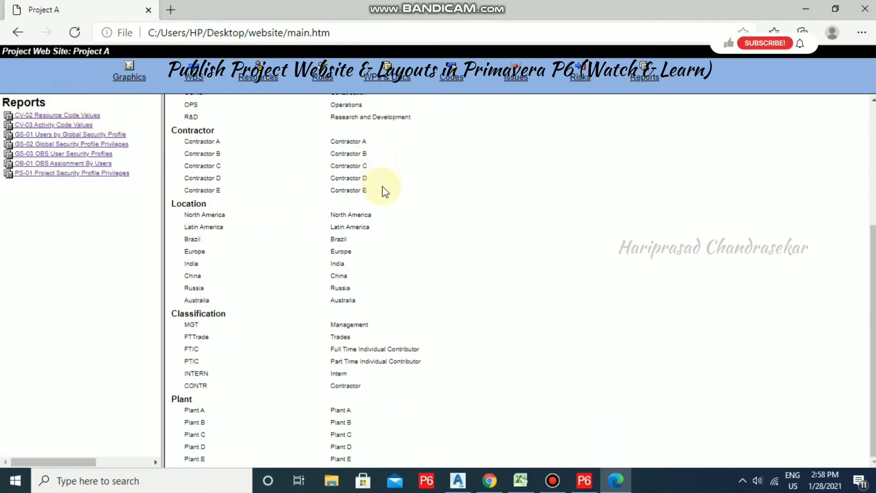
pyautogui.scroll(4, 388, 188)
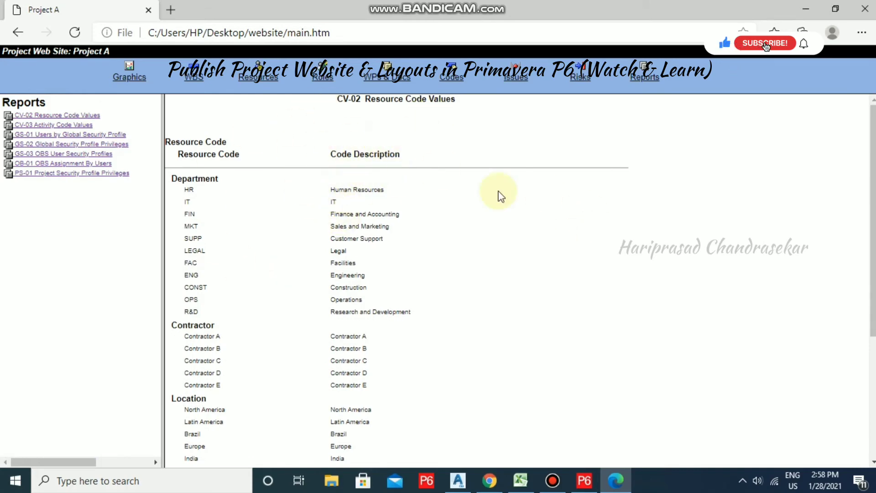
# Return to Primavera P6, review the general, topics and graphics settings for publishing the project web site, and close them
pyautogui.click(804, 10)
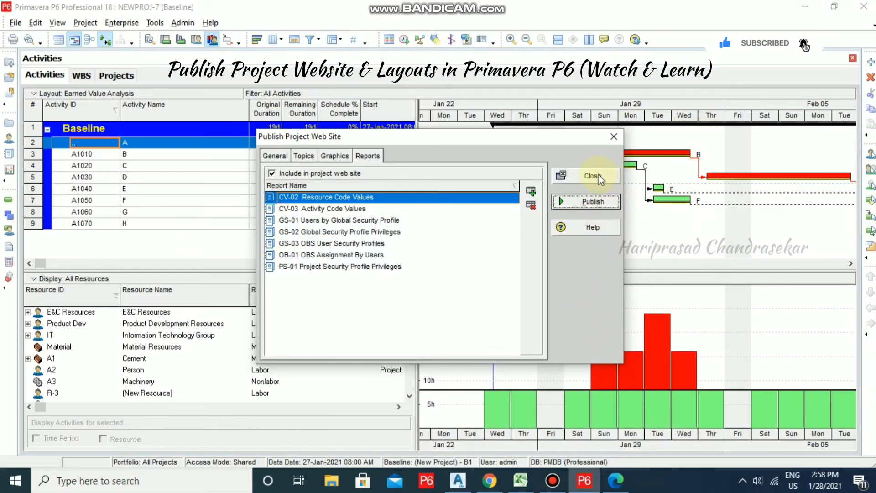
pyautogui.click(272, 157)
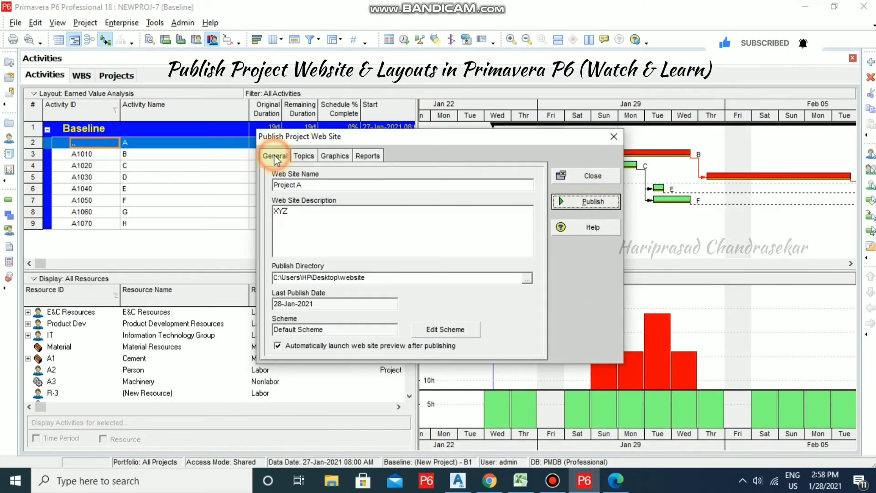
pyautogui.click(307, 157)
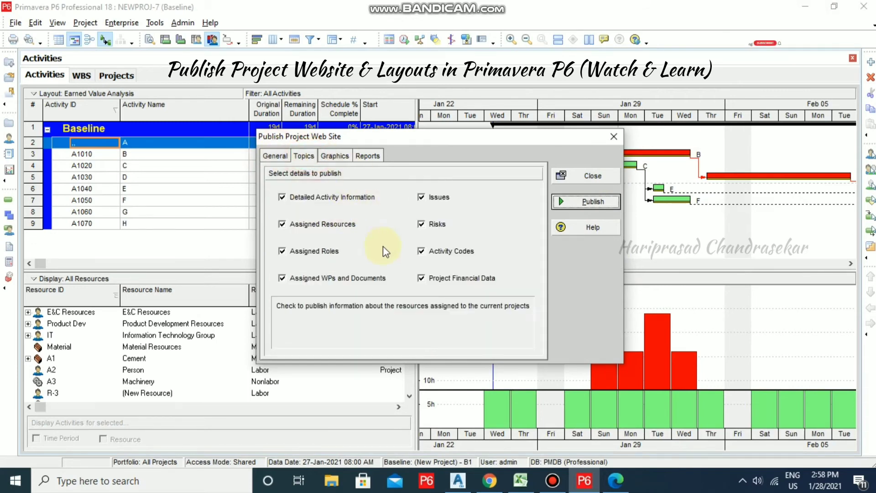
pyautogui.click(334, 156)
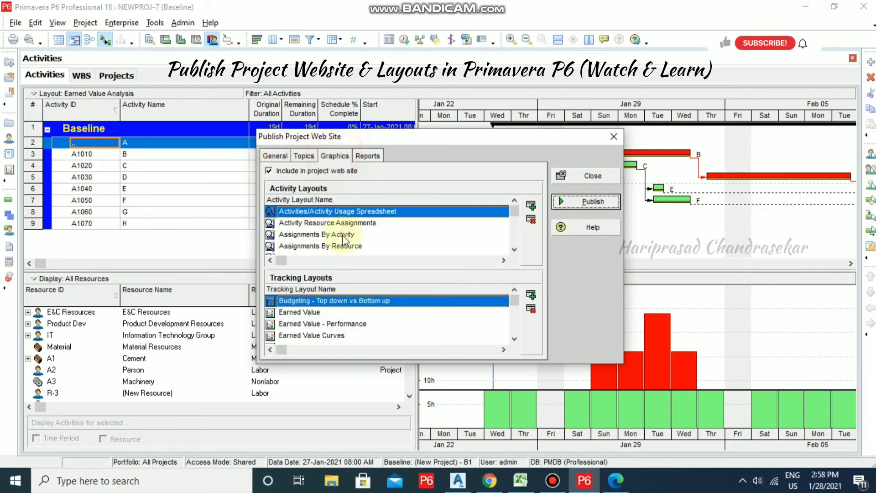
pyautogui.click(598, 175)
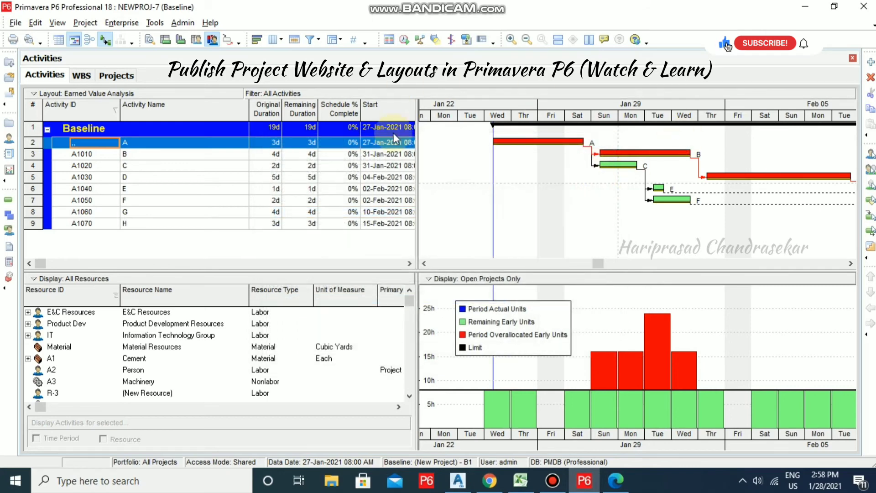
# Publish the Gantt Chart activity layout to the HTML file BL Vs Cu and view the published chart in the browser
pyautogui.click(154, 23)
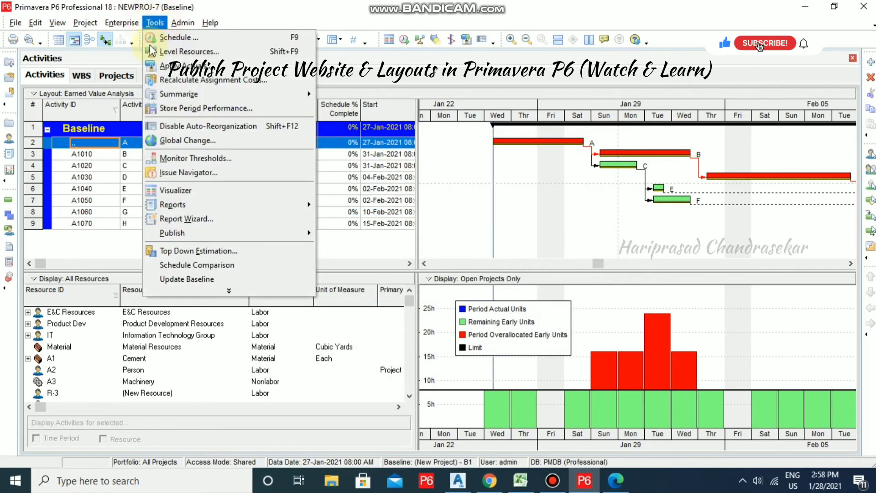
pyautogui.moveTo(194, 237)
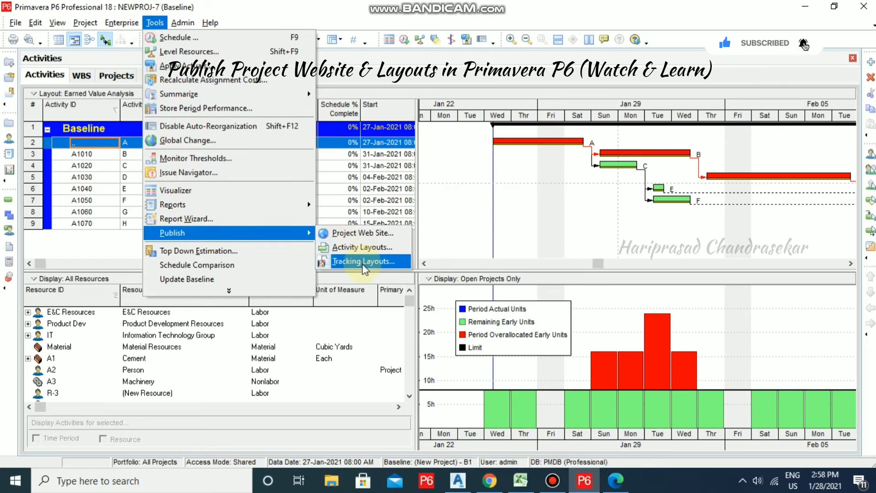
pyautogui.click(358, 248)
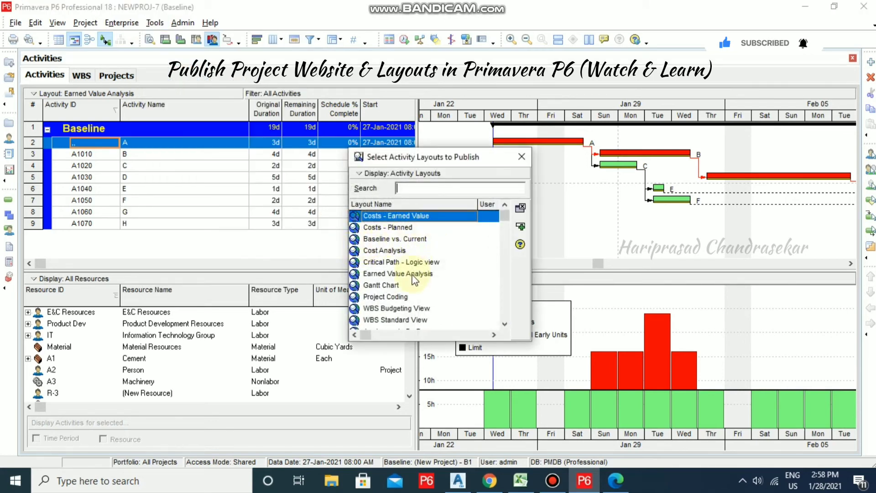
pyautogui.click(391, 284)
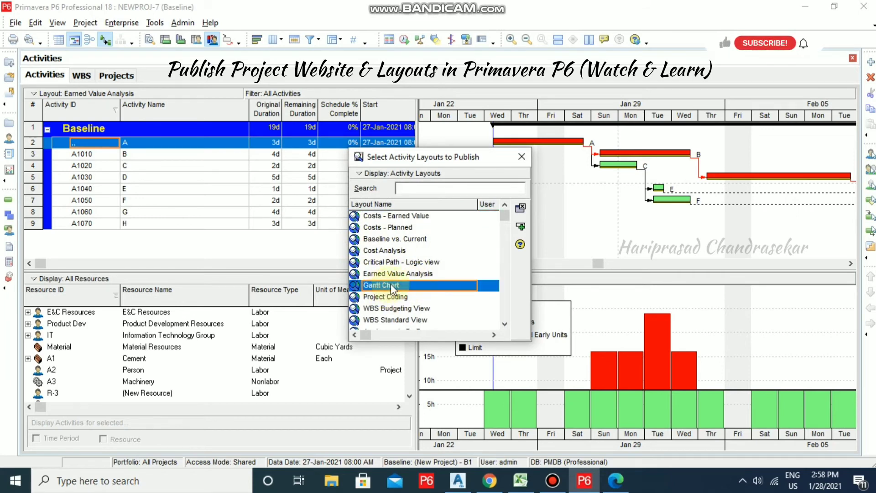
pyautogui.click(521, 228)
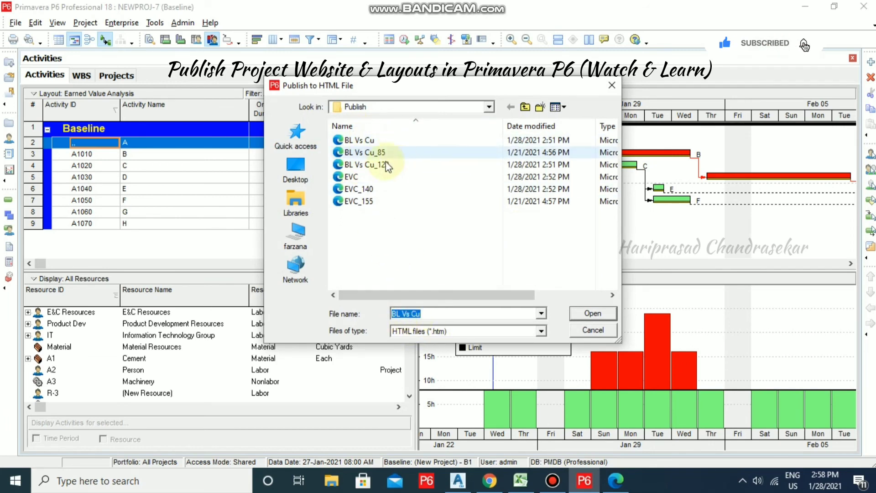
pyautogui.click(589, 313)
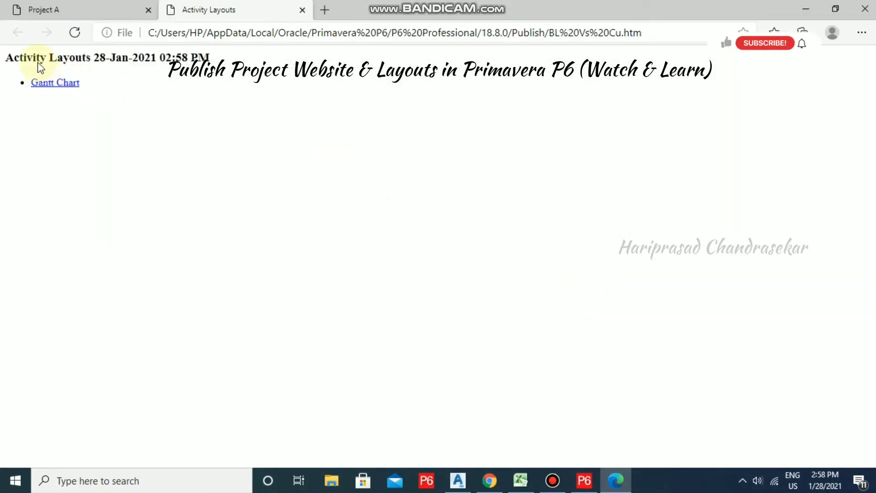
pyautogui.click(56, 83)
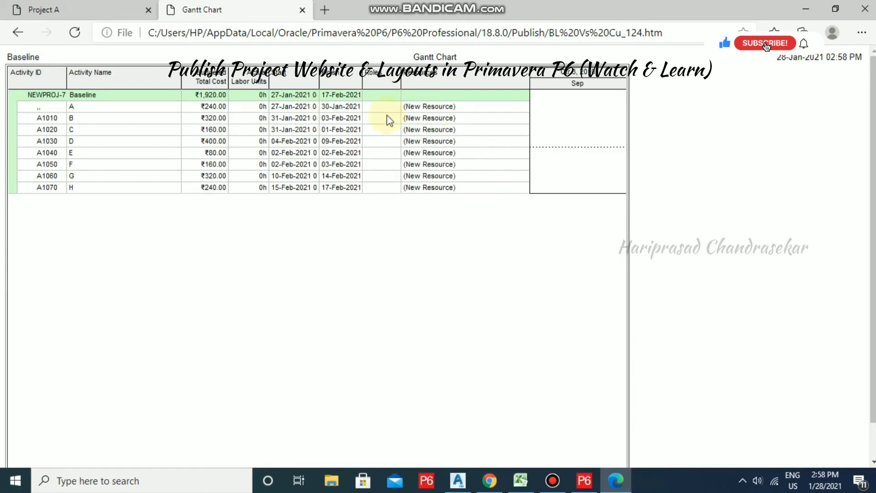
# Back in Primavera P6, publish the Earned Value Curves tracking layout to the HTML file EVC and view the published layout
pyautogui.click(798, 6)
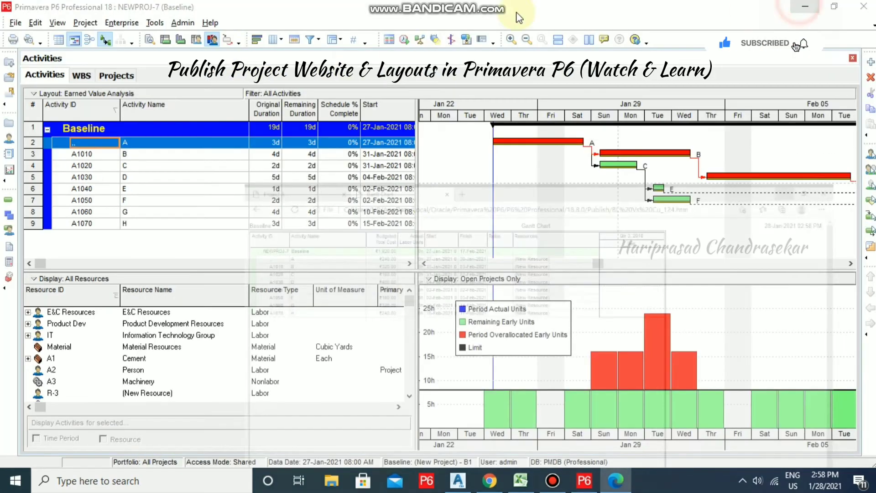
pyautogui.click(159, 25)
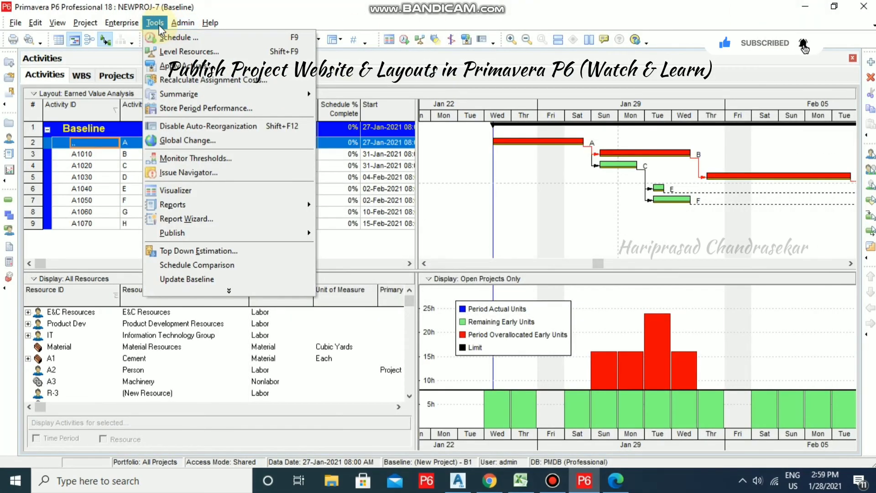
pyautogui.moveTo(192, 233)
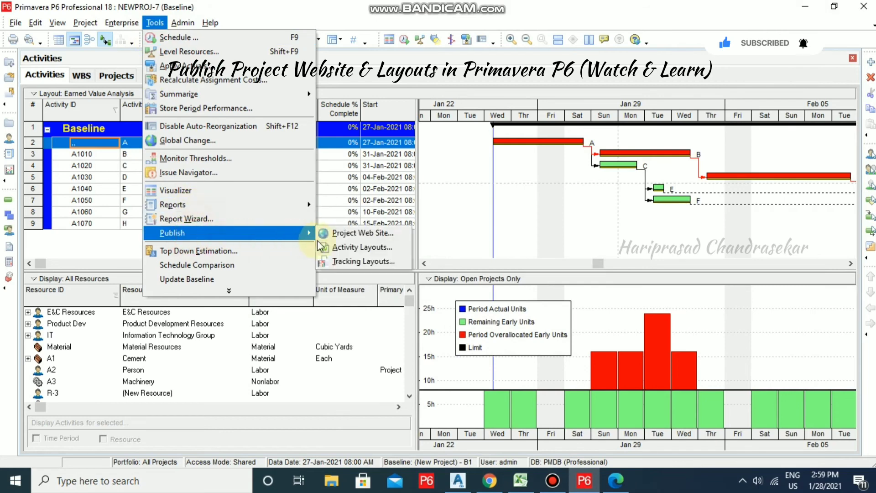
pyautogui.click(345, 262)
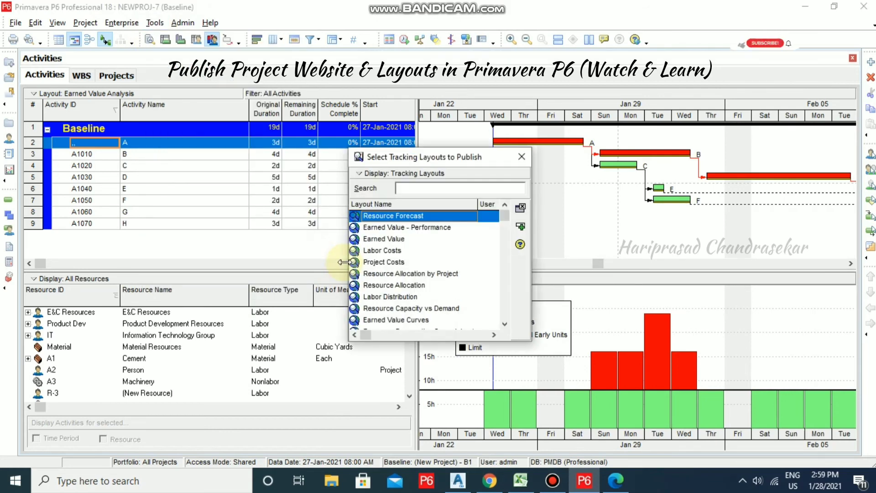
pyautogui.click(410, 322)
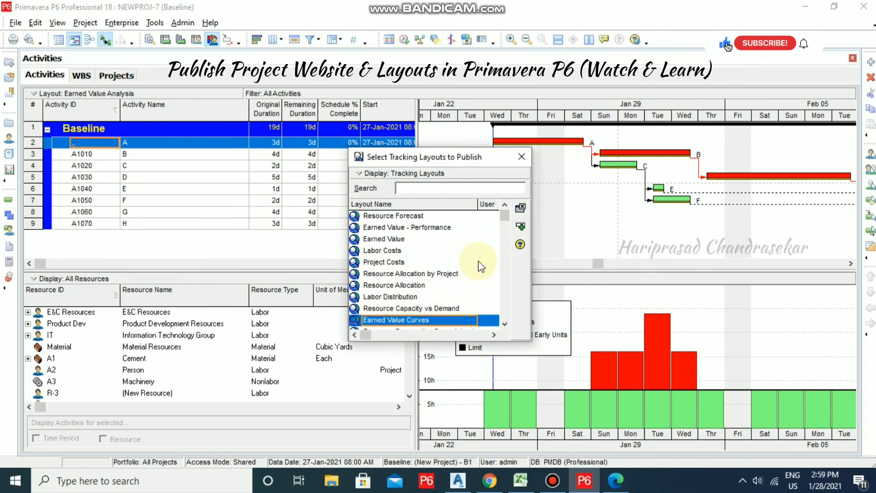
pyautogui.scroll(-1, 446, 264)
pyautogui.scroll(-3, 445, 264)
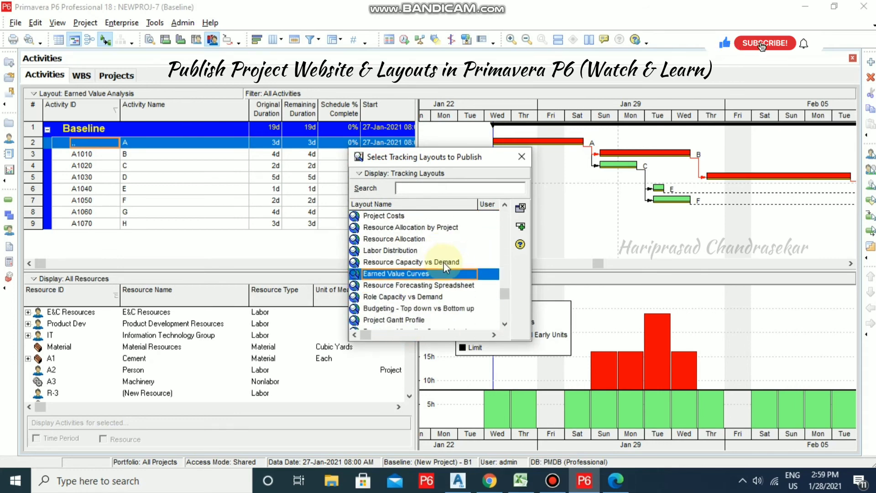
pyautogui.click(520, 230)
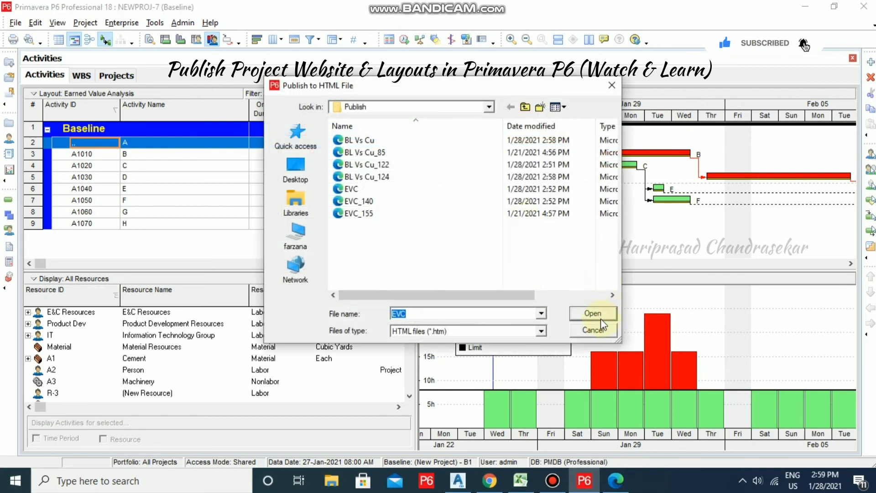
pyautogui.click(593, 314)
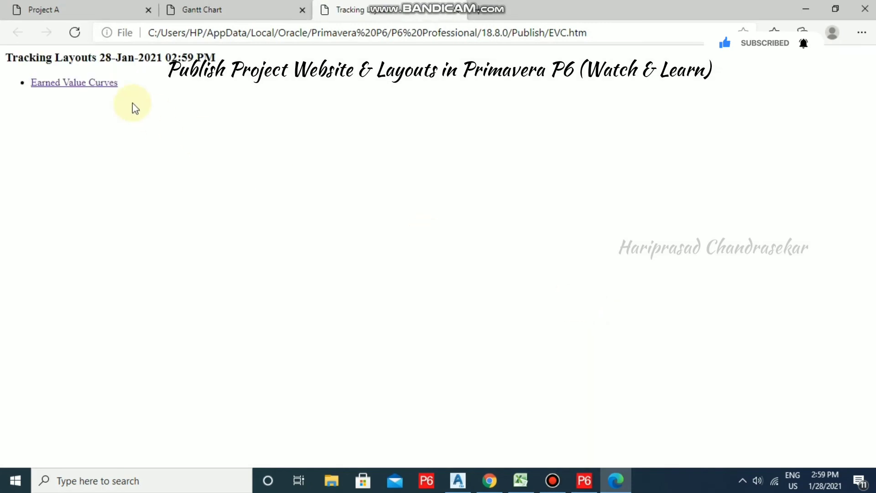
pyautogui.click(74, 84)
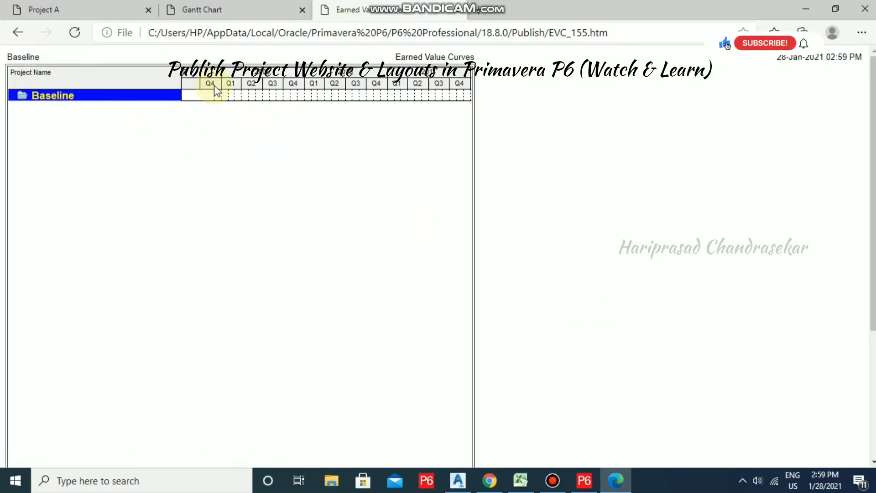